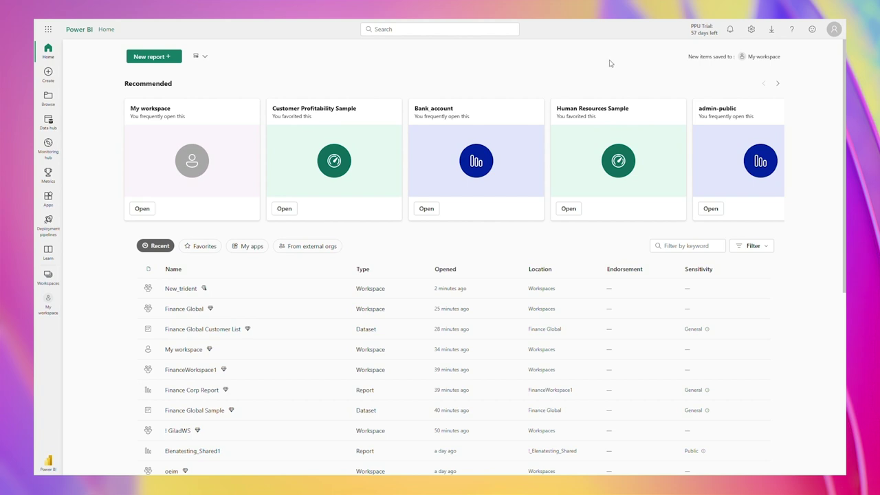
Open the Domains settings in the tenant's admin portal
left_click(751, 29)
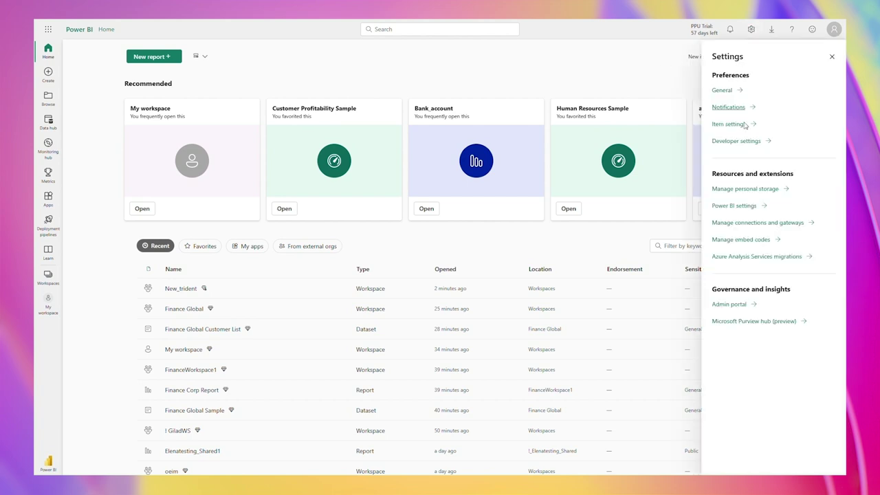
left_click(733, 304)
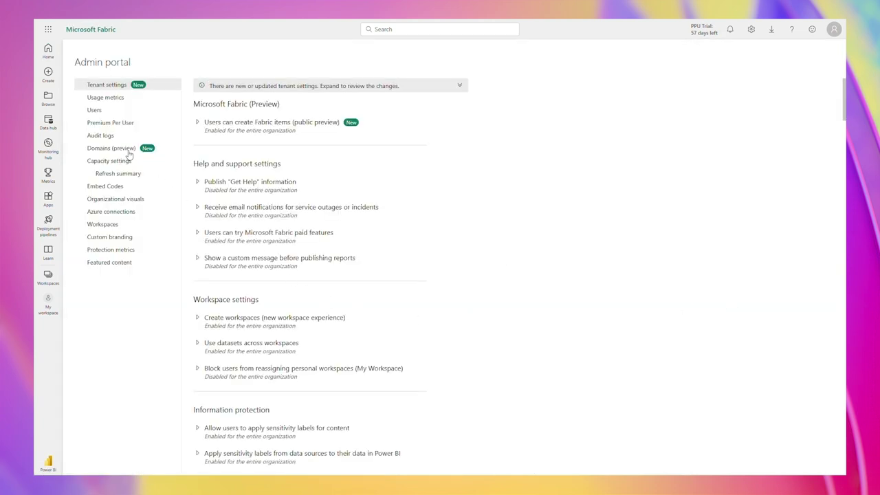
left_click(128, 149)
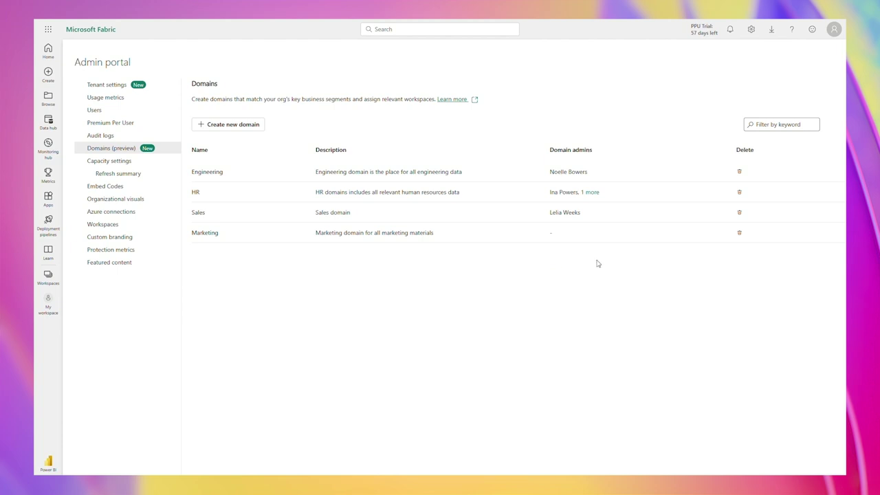
Create a new domain named Finance with the description "Finance Domain"
left_click(242, 127)
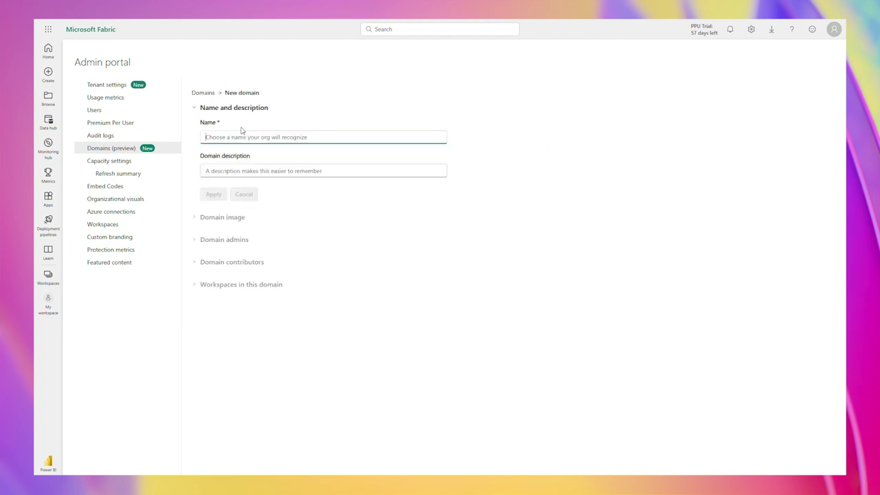
type("Fin")
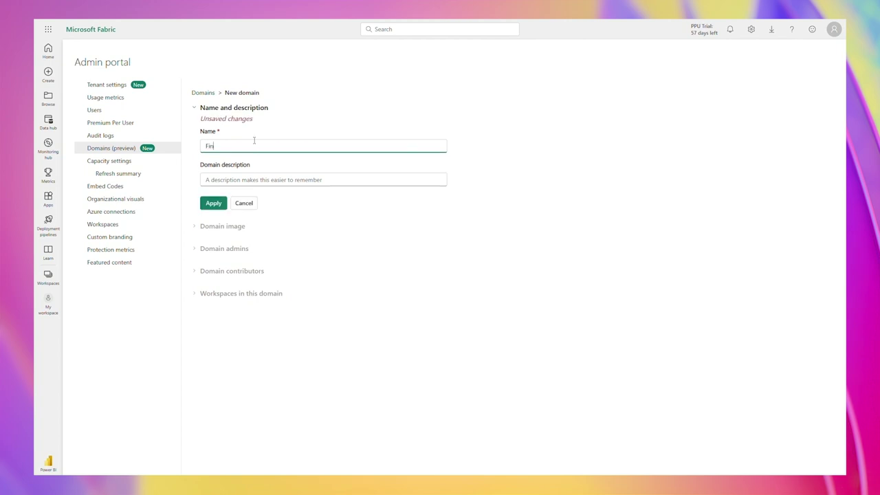
type("ance")
left_click(260, 180)
type("Fi")
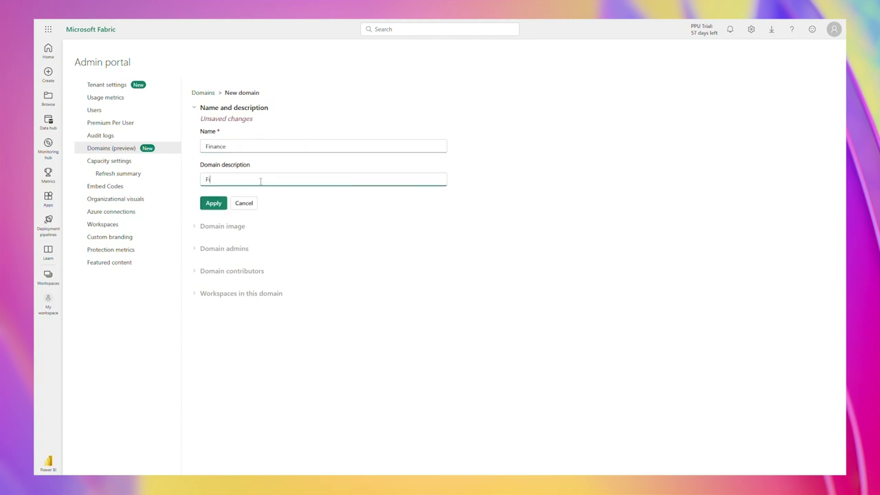
type("nance Domain")
left_click(213, 203)
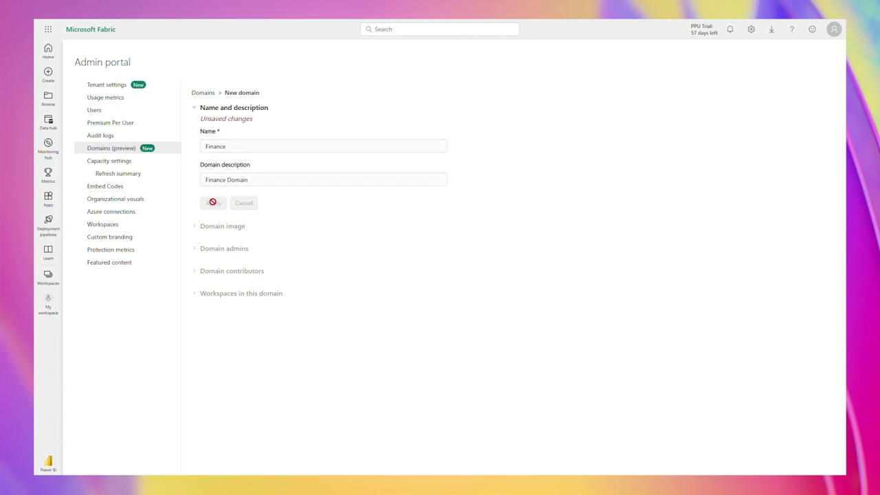
Choose the open notebook and pen picture as the Finance domain's cover image and apply it
left_click(239, 132)
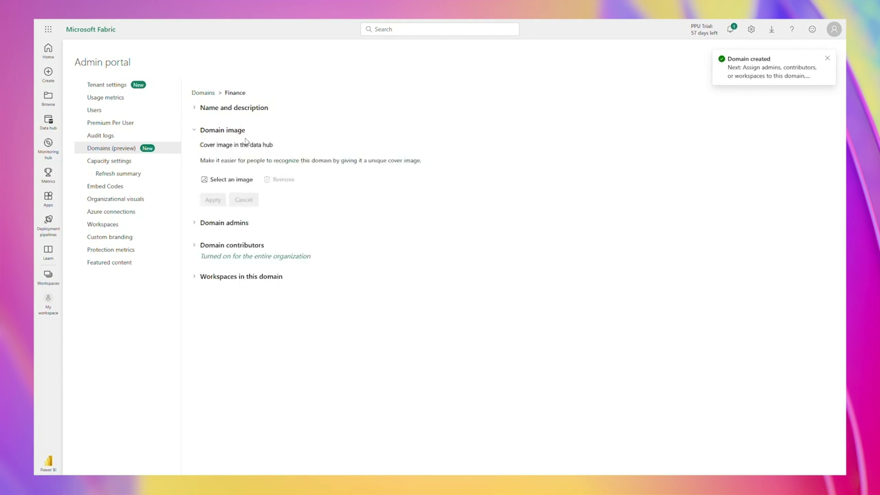
left_click(229, 182)
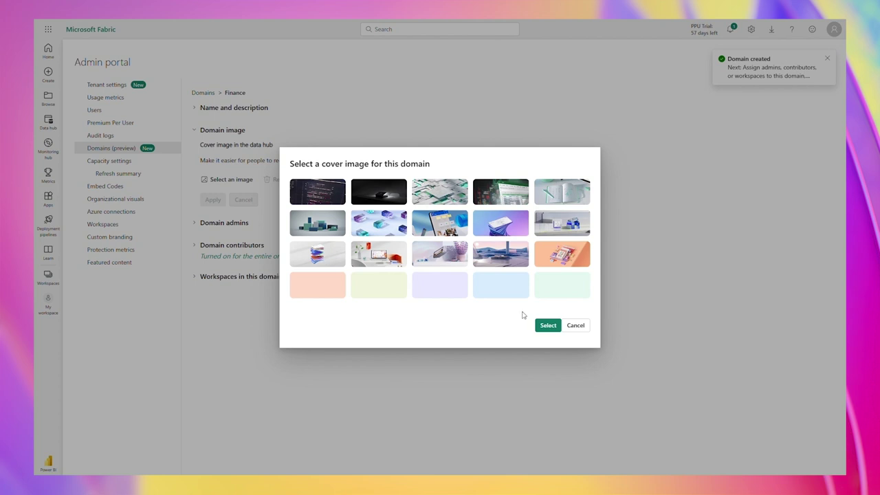
left_click(568, 202)
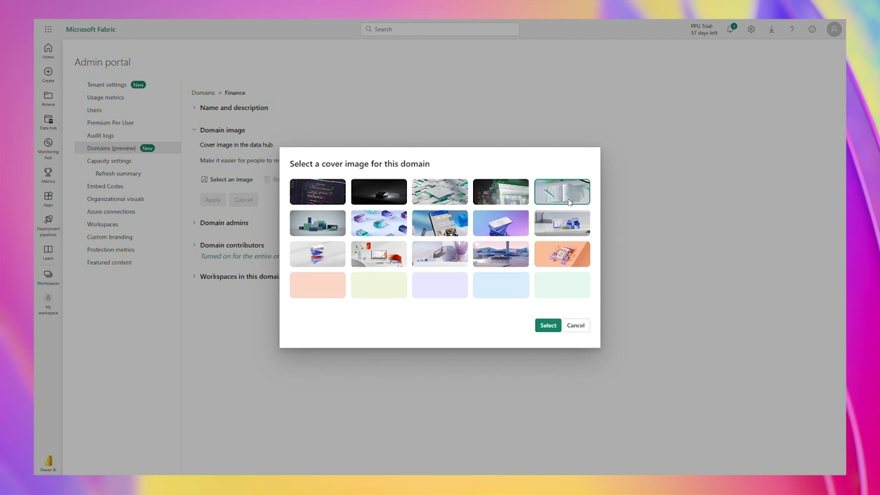
left_click(549, 327)
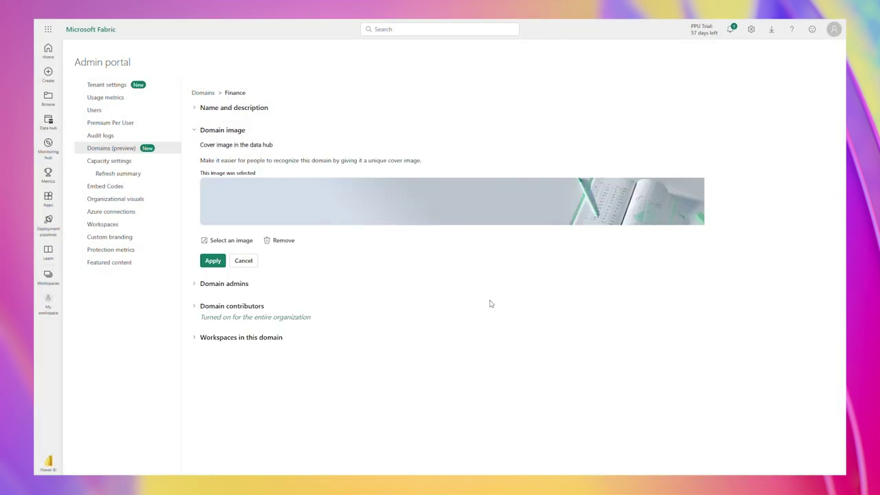
left_click(214, 265)
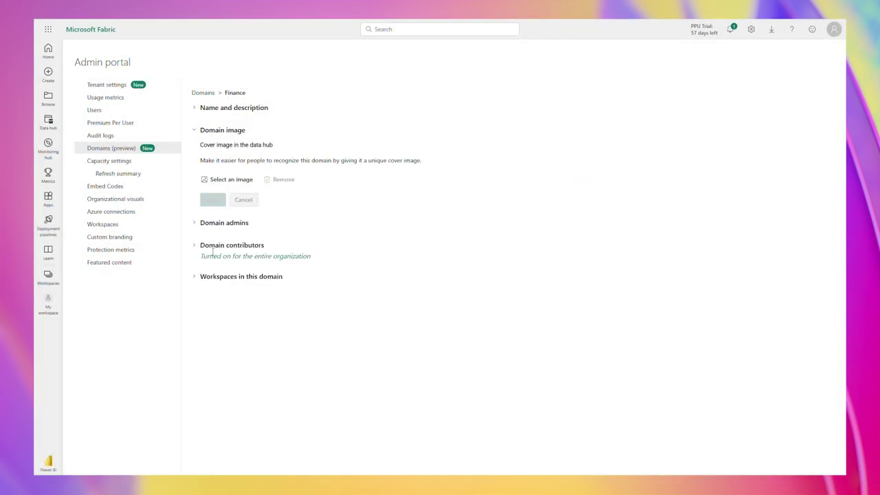
left_click(232, 132)
Assign PowerBIProUser as an admin of the Finance domain and review the domain contributor options
left_click(227, 157)
left_click(239, 184)
type("Power")
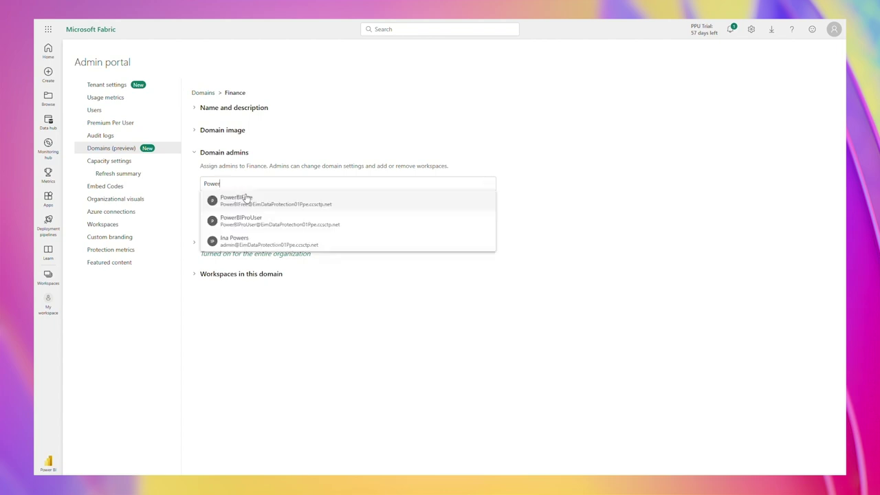
left_click(246, 224)
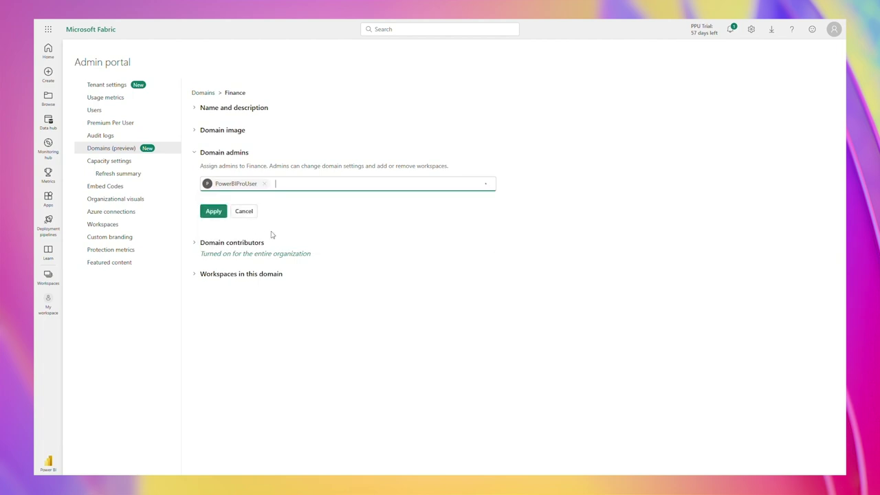
left_click(214, 212)
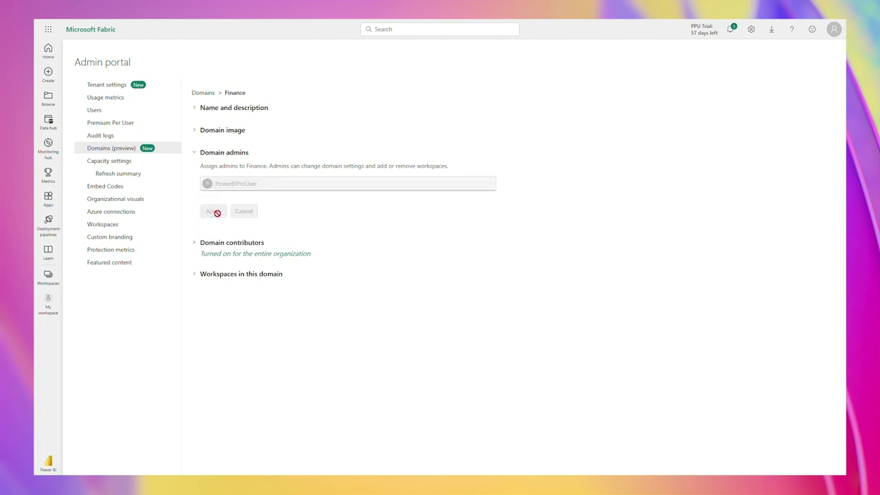
left_click(241, 156)
left_click(236, 176)
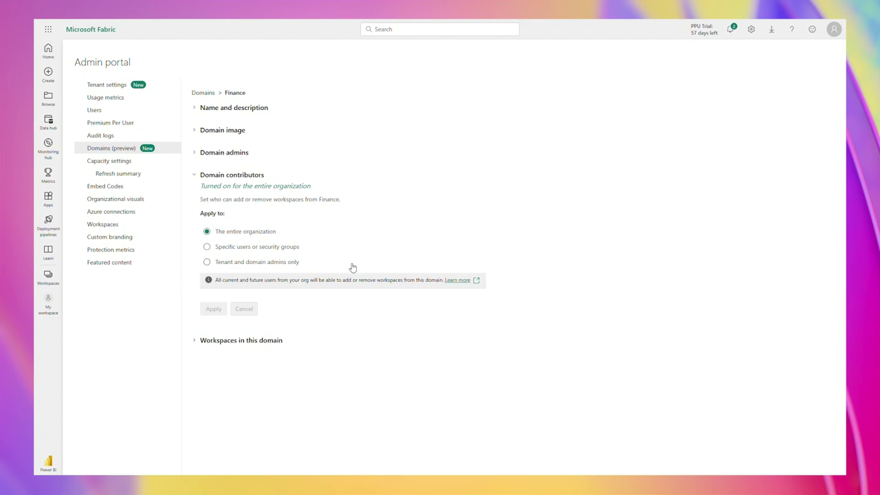
left_click(245, 177)
Start assigning workspaces to the Finance domain by workspace name, searching for "fin" and selecting FinanceCorp
left_click(246, 206)
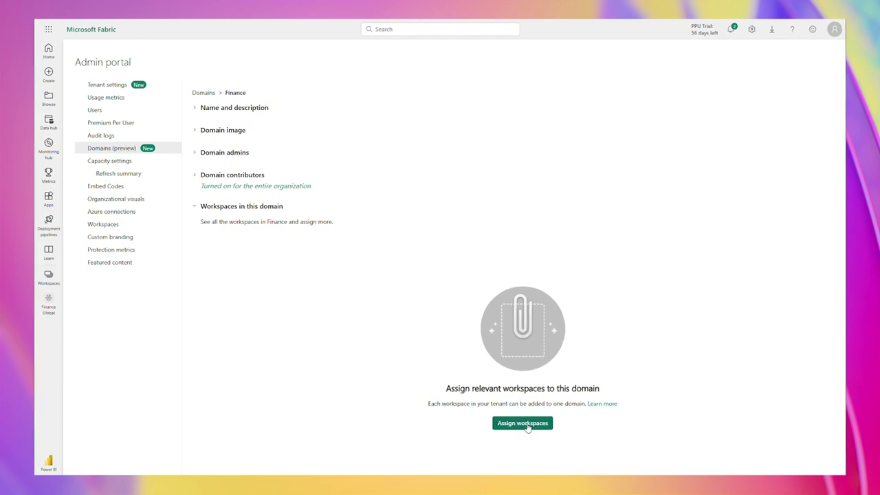
left_click(528, 424)
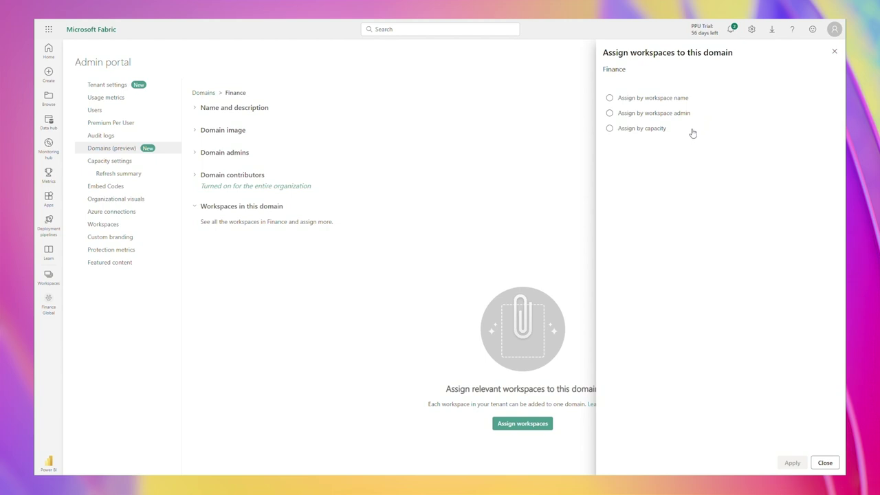
left_click(674, 99)
left_click(685, 151)
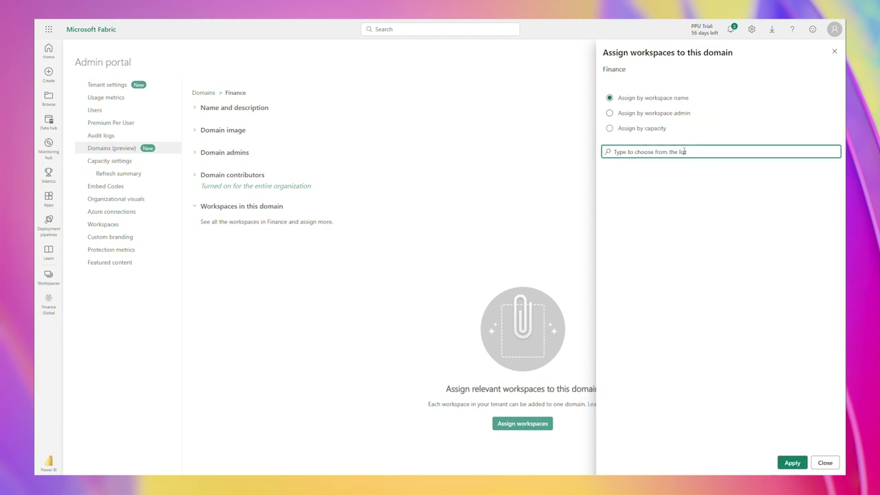
type("fin")
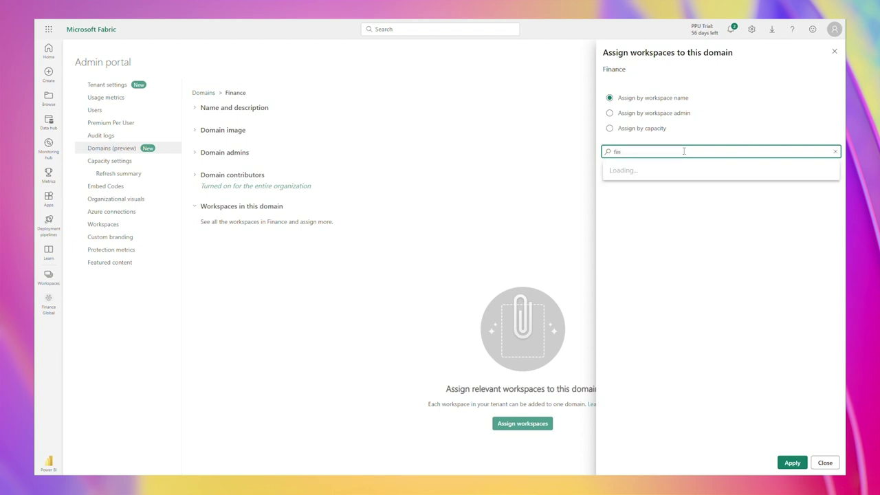
left_click(614, 191)
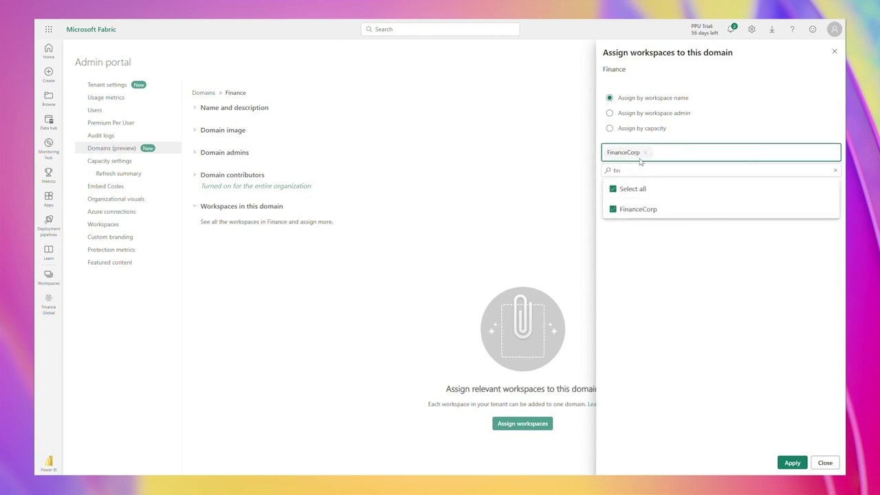
Add all workspaces matching "WS", accept reassigning them from their current domains, apply the assignment and look through the domain's workspace list
double_click(616, 170)
type("ws")
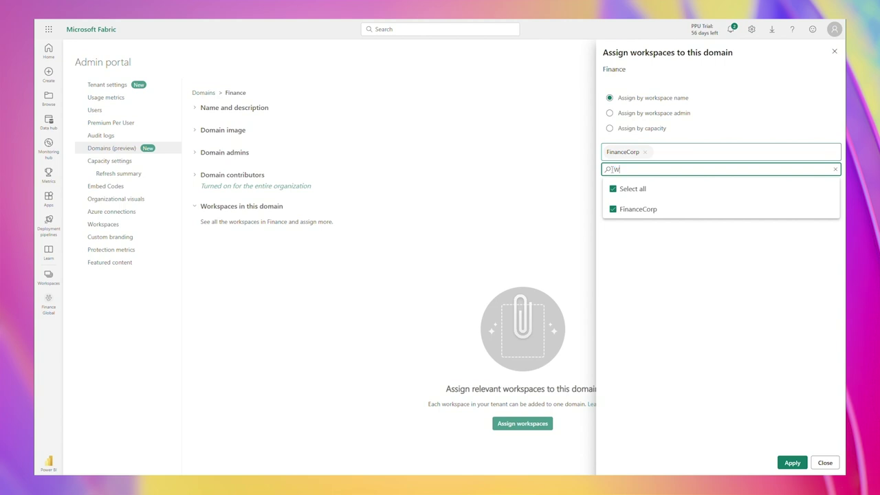
left_click(612, 188)
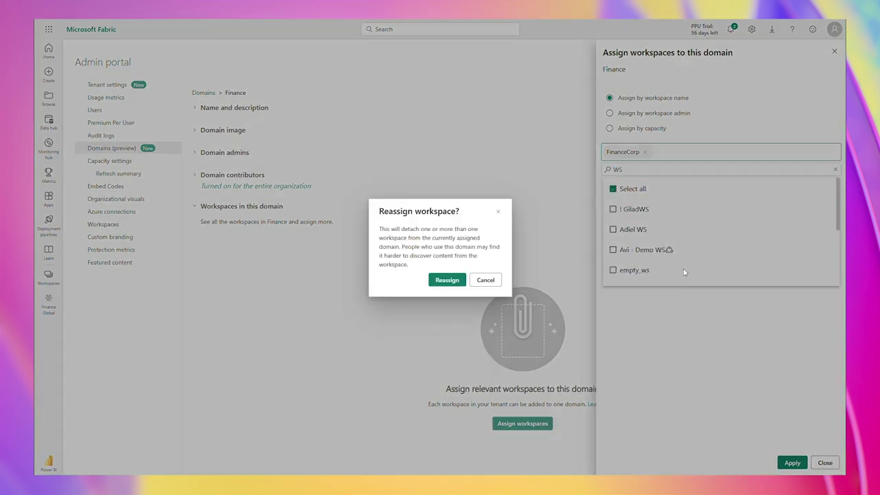
left_click(447, 280)
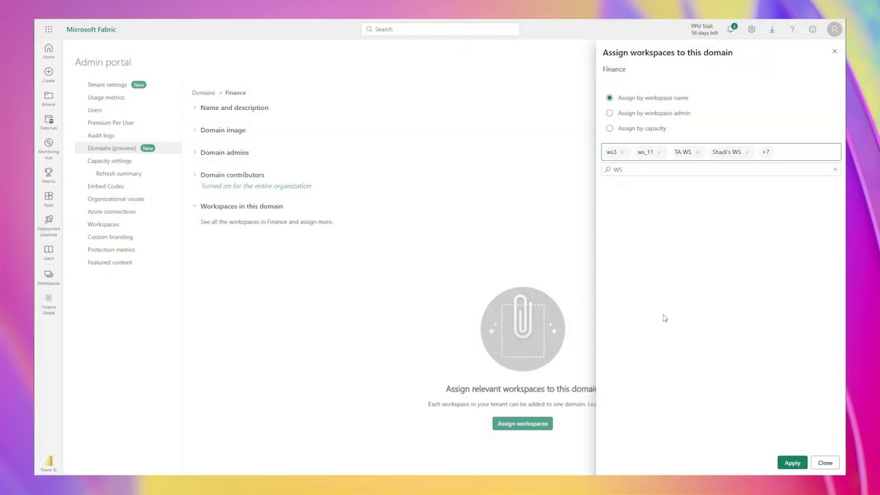
left_click(793, 463)
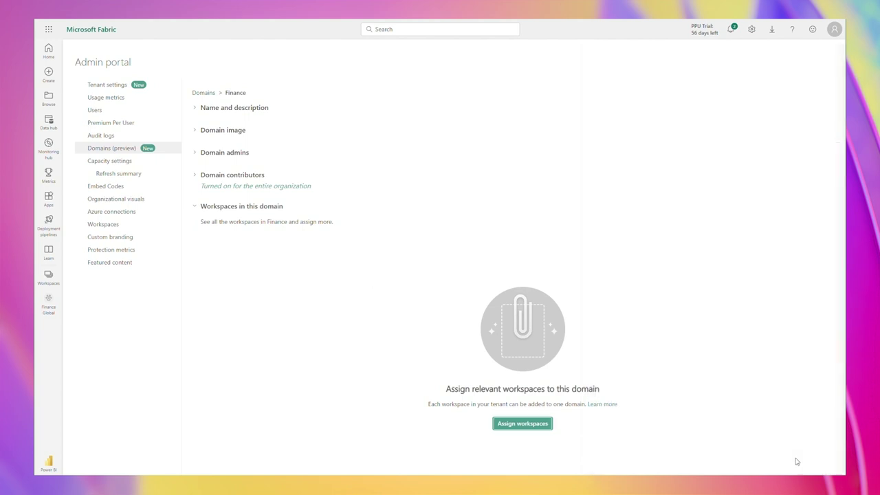
scroll(544, 328, "down", 1)
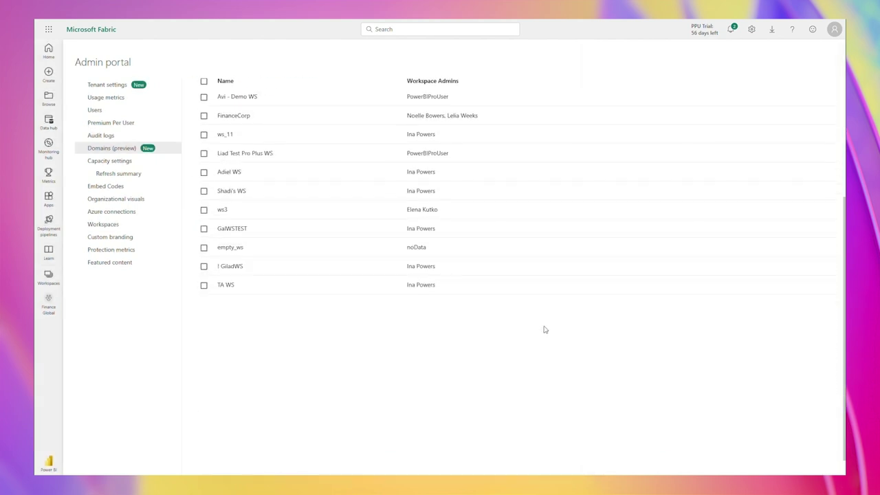
scroll(544, 329, "up", 1)
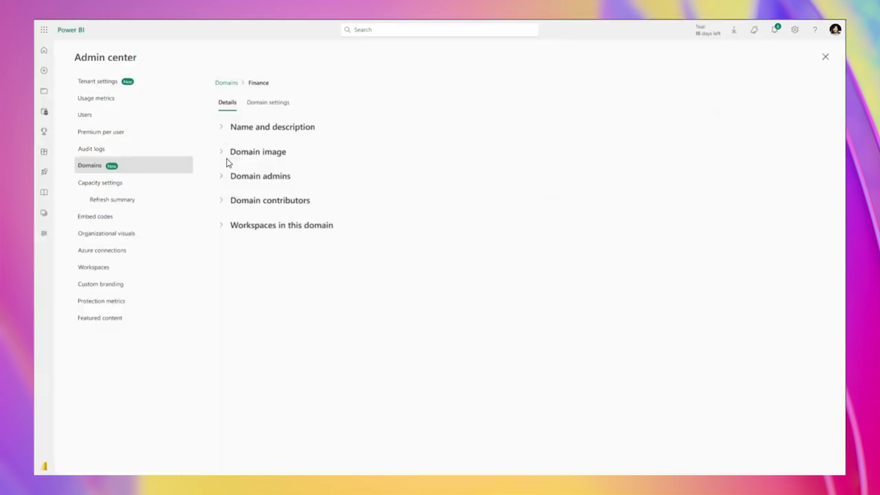
In the Finance domain's settings, turn off Export to excel, remove the workspace admins' permission to customize it, and apply
left_click(264, 104)
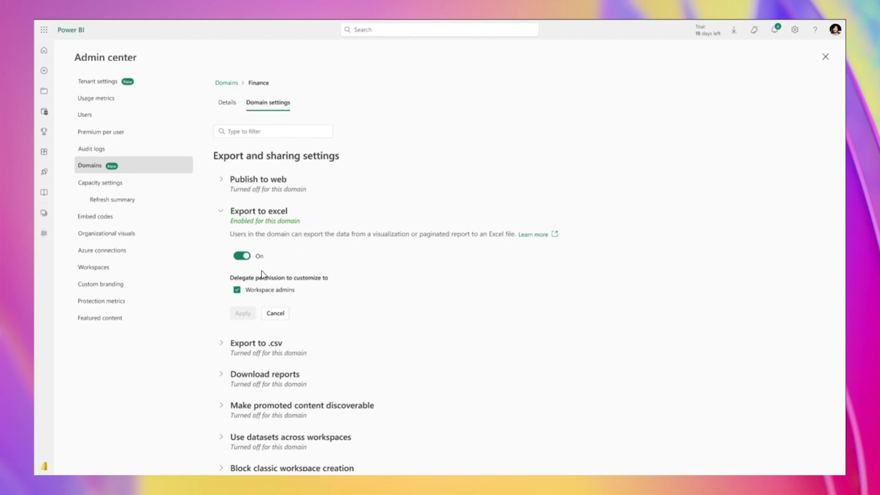
left_click(241, 256)
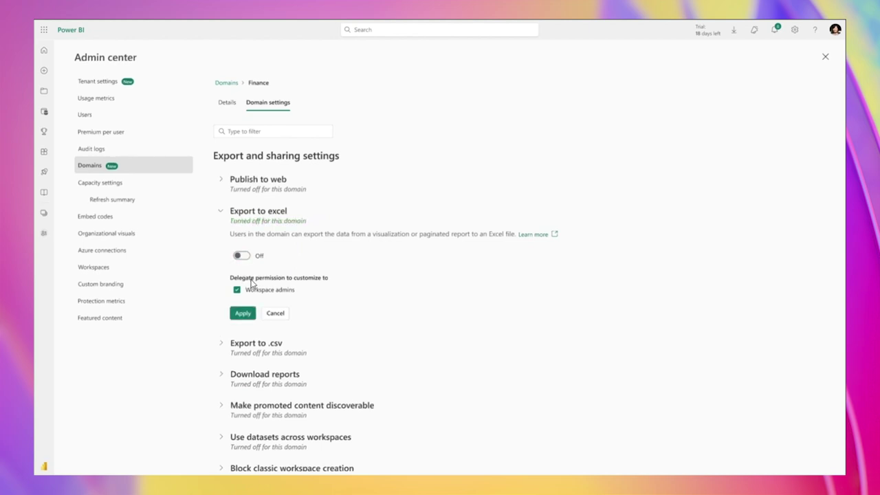
left_click(237, 290)
left_click(242, 314)
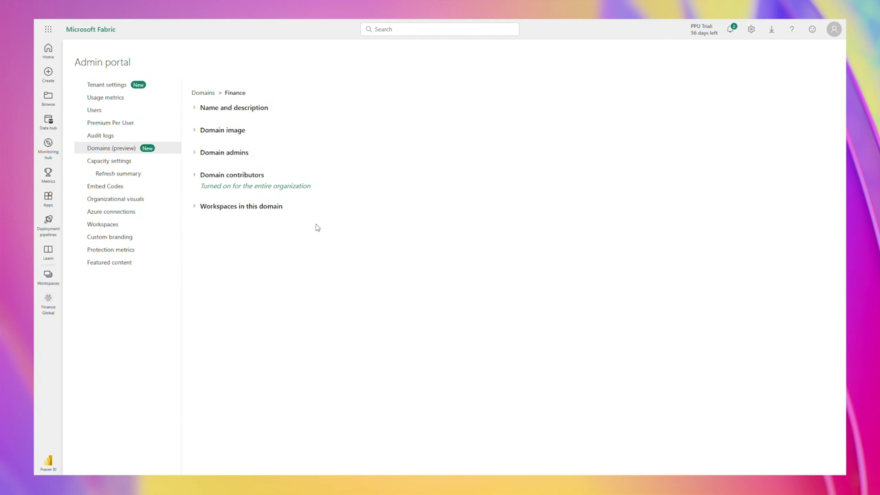
Filter the OneLake data hub to the Finance domain and look through its data items
left_click(48, 123)
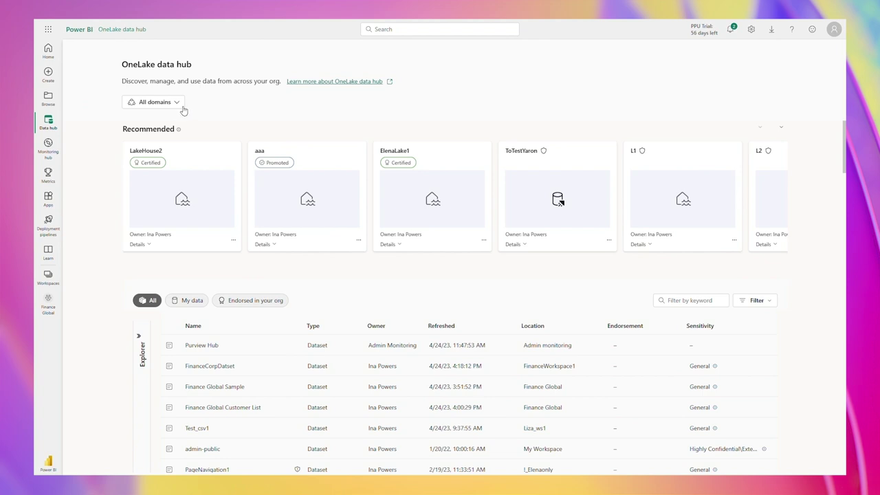
left_click(177, 103)
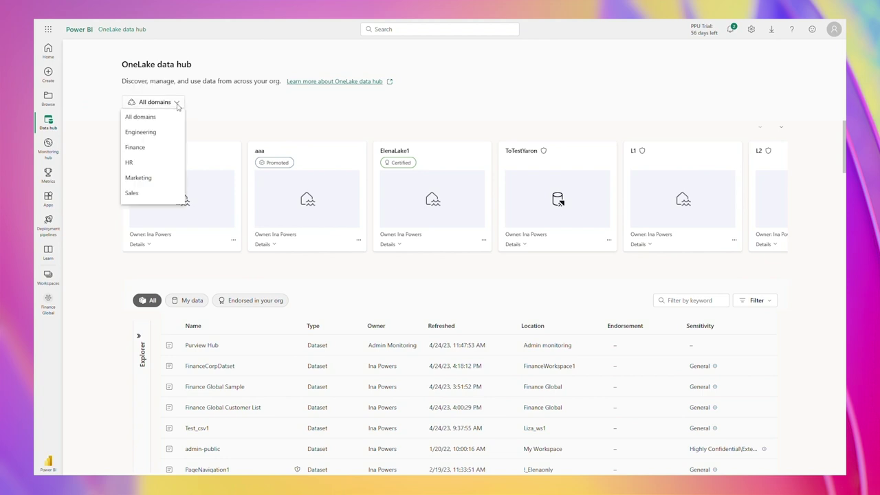
left_click(136, 149)
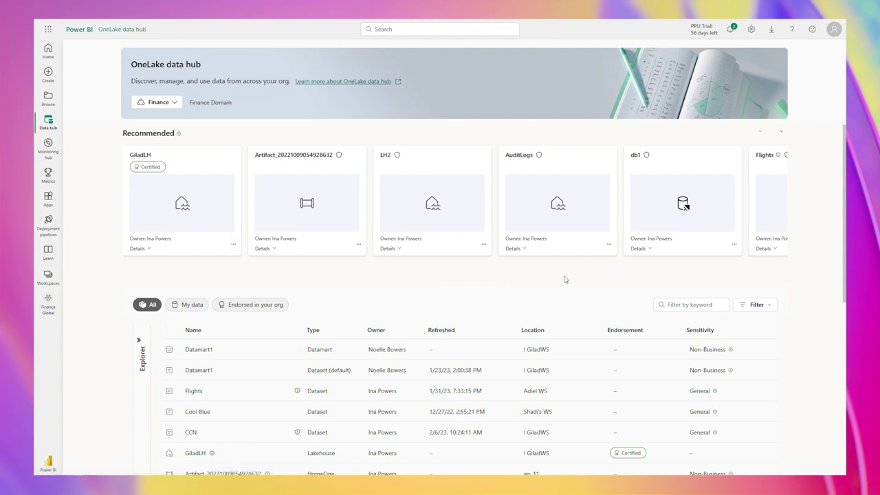
scroll(516, 340, "down", 3)
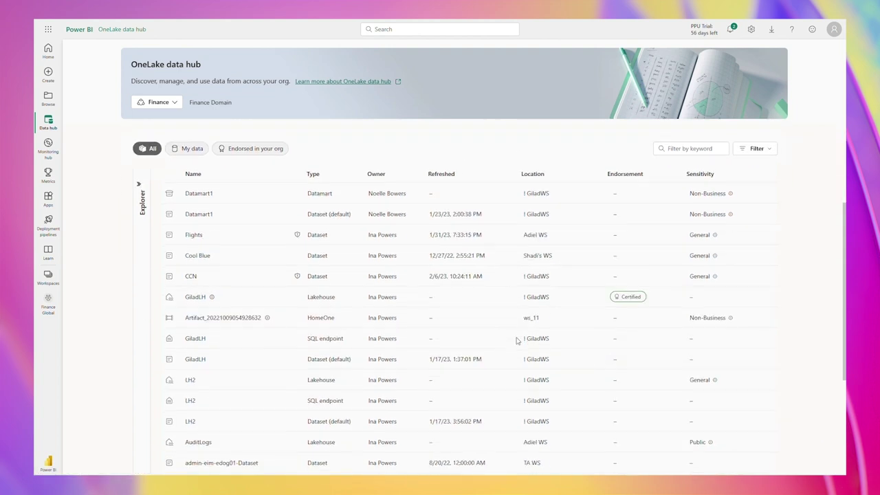
scroll(517, 340, "down", 2)
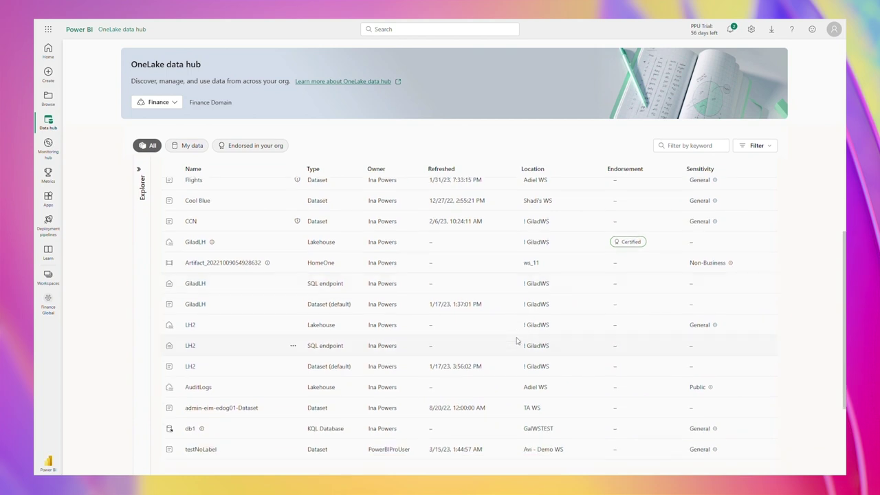
scroll(517, 340, "up", 2)
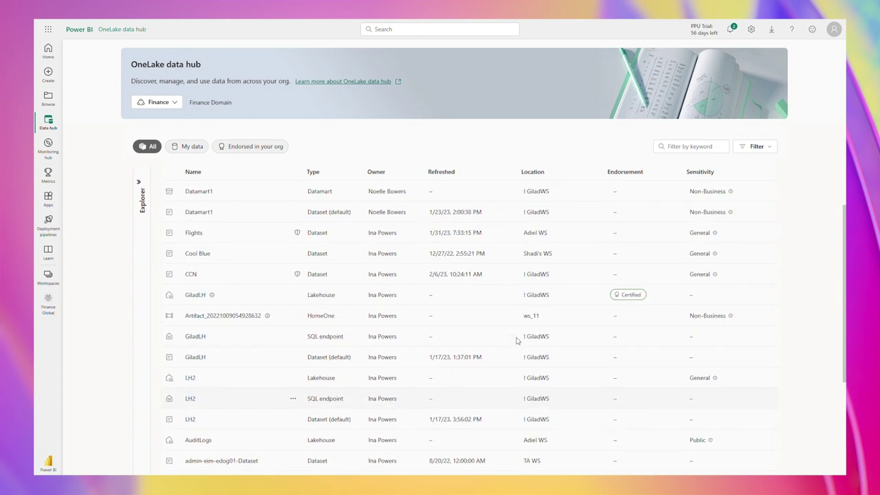
scroll(517, 339, "up", 1)
scroll(517, 340, "up", 2)
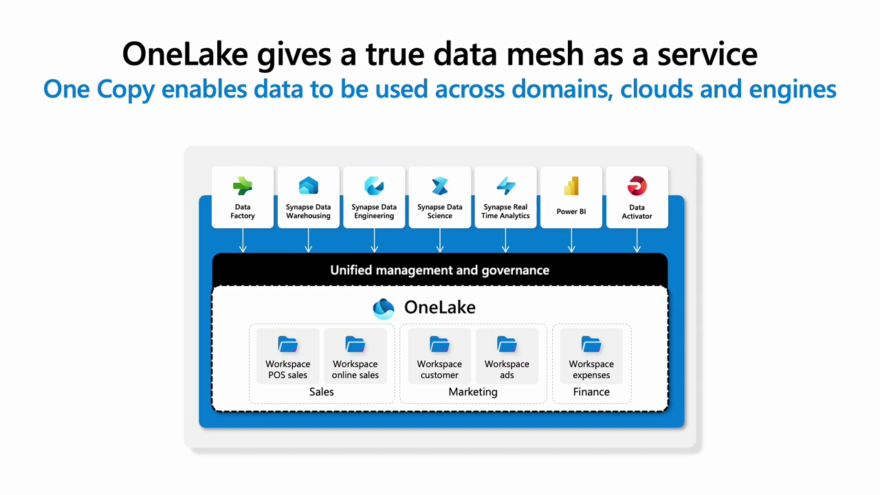
key("Right")
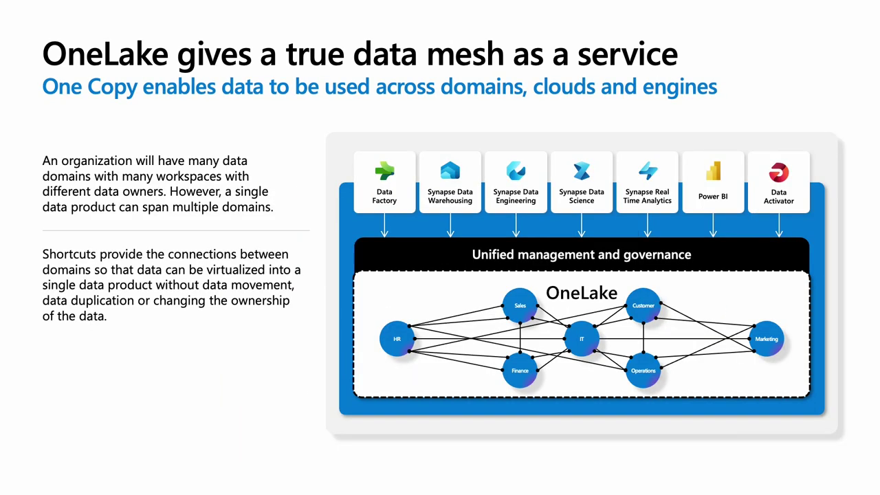